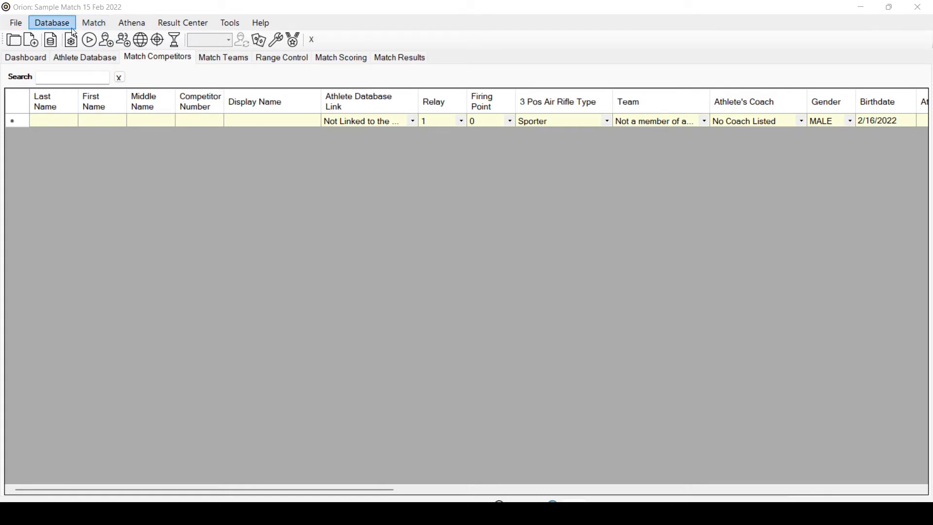
- Open Presidents Test Data for Import.xlsx from the Downloads folder as the source for importing match participants
click(106, 24)
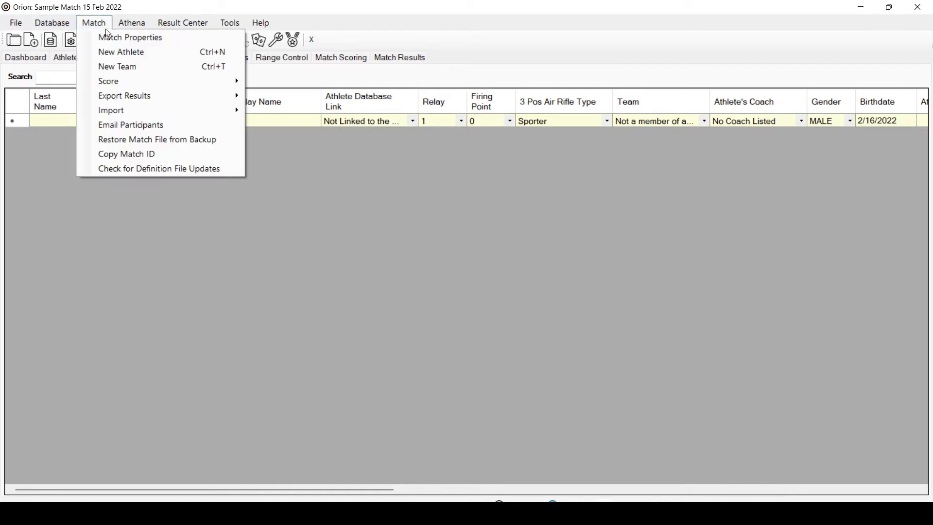
mouse_move(124, 113)
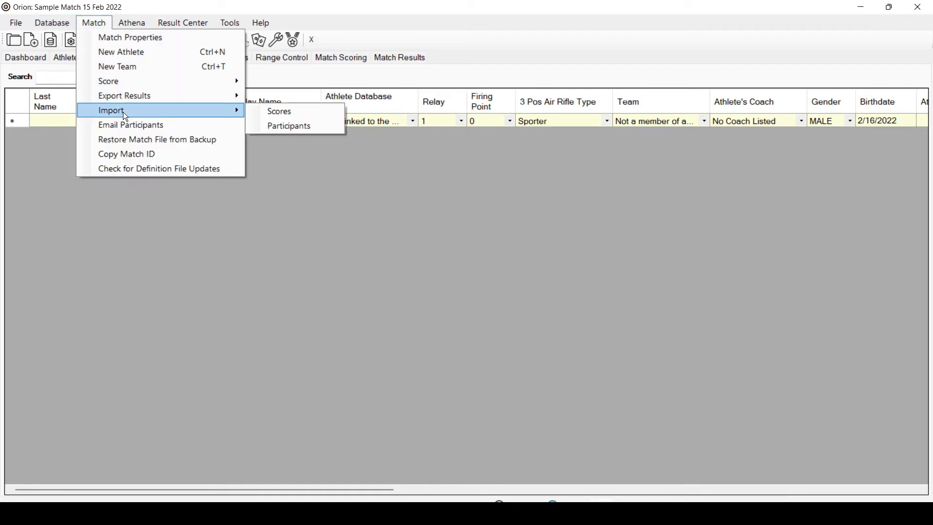
click(285, 129)
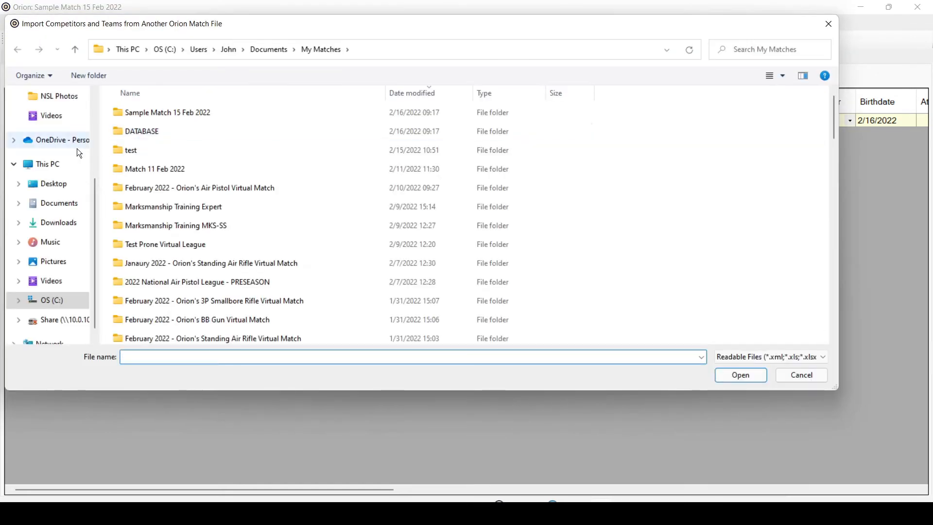
scroll(77, 148, up, 2)
click(65, 118)
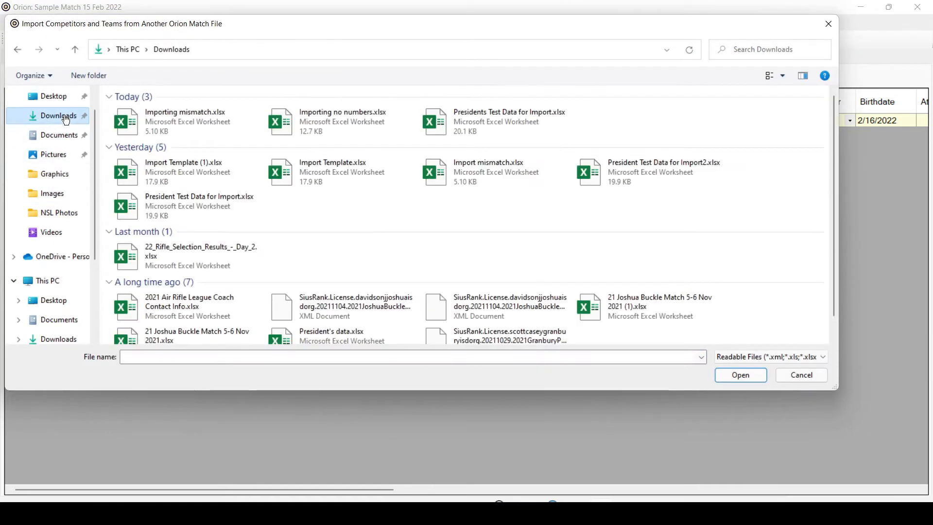
click(496, 129)
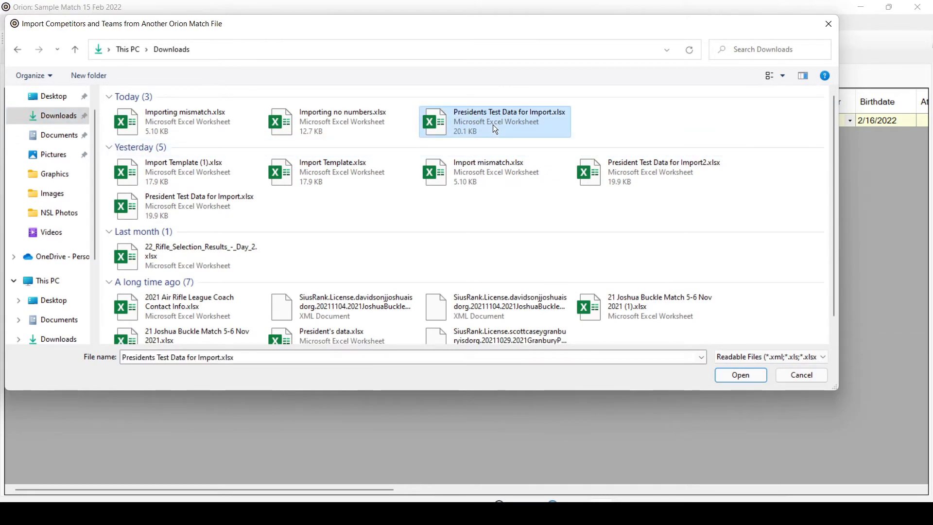
double_click(496, 130)
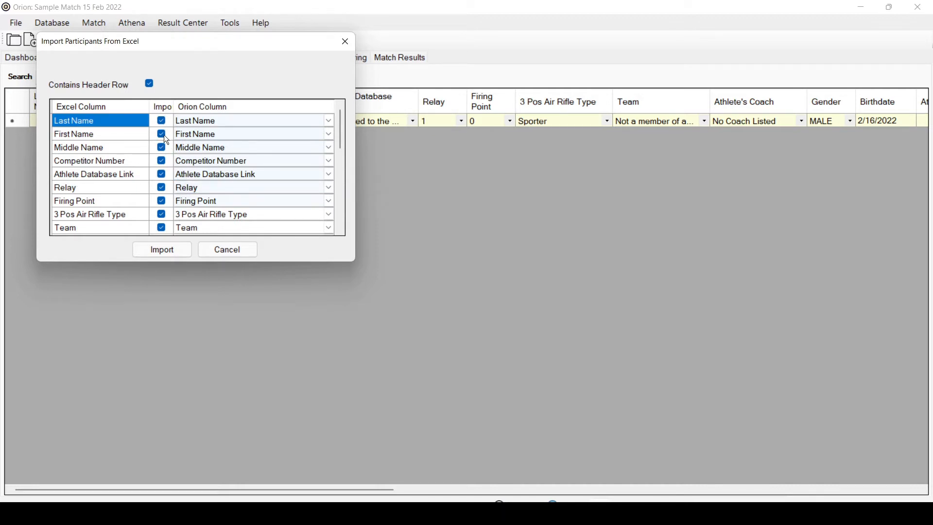
- Review the matched Excel and Orion columns and import the participants with the header row option kept on
scroll(164, 135, down, 6)
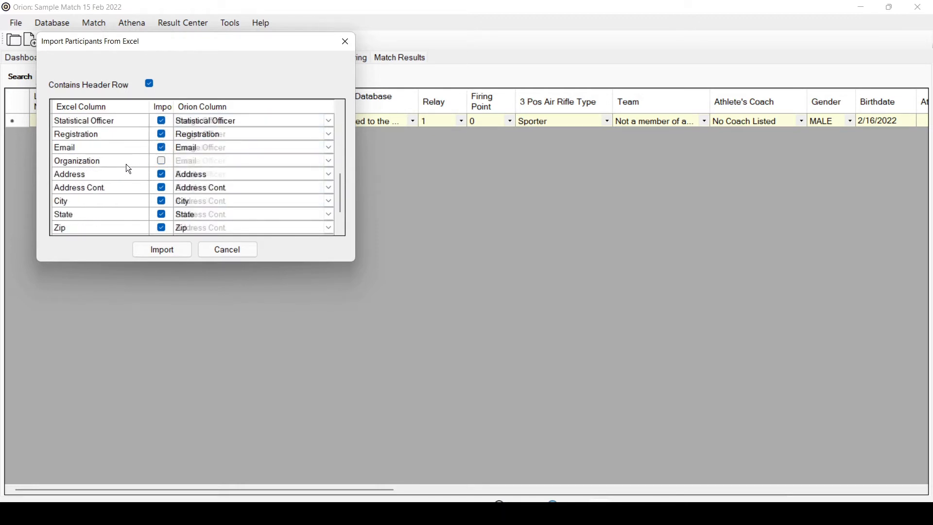
scroll(127, 165, up, 6)
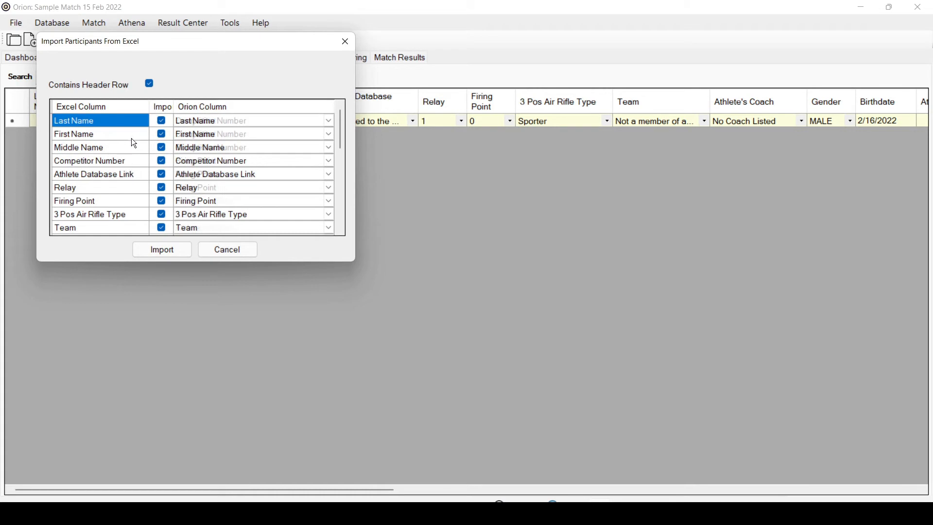
click(163, 249)
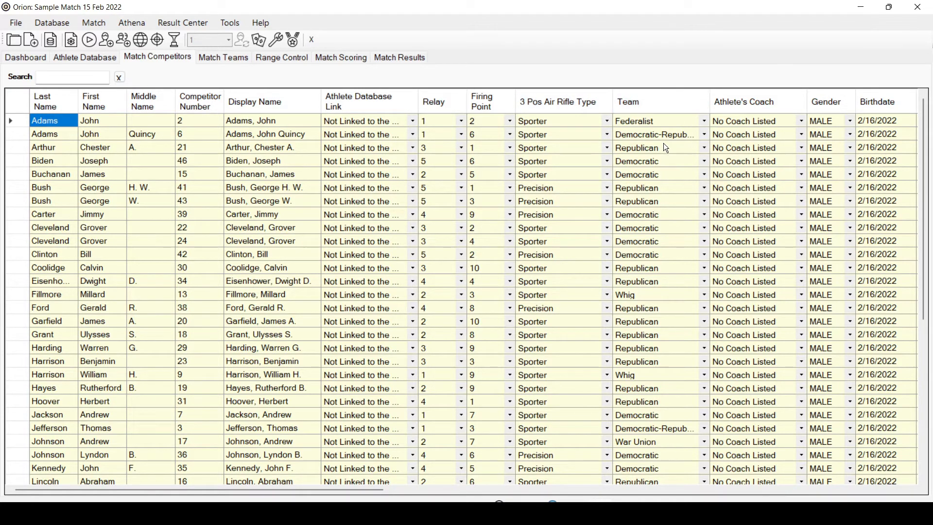
- Check the imported match teams and the member list of the Democratic-Republican team, then return to the competitors
click(213, 57)
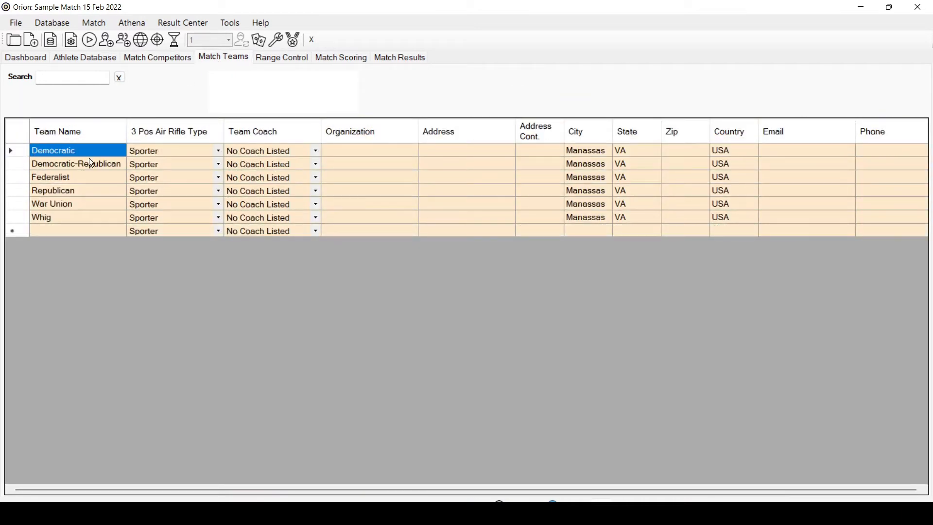
click(22, 163)
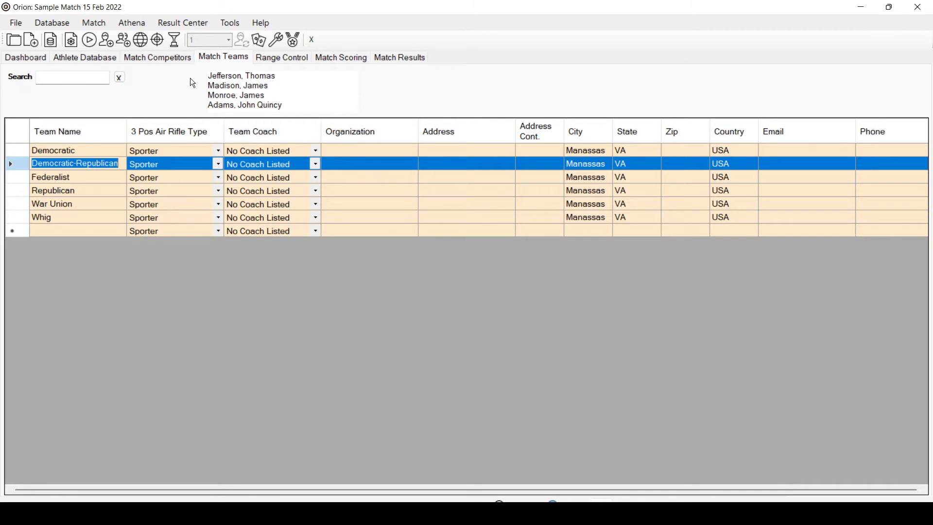
click(176, 62)
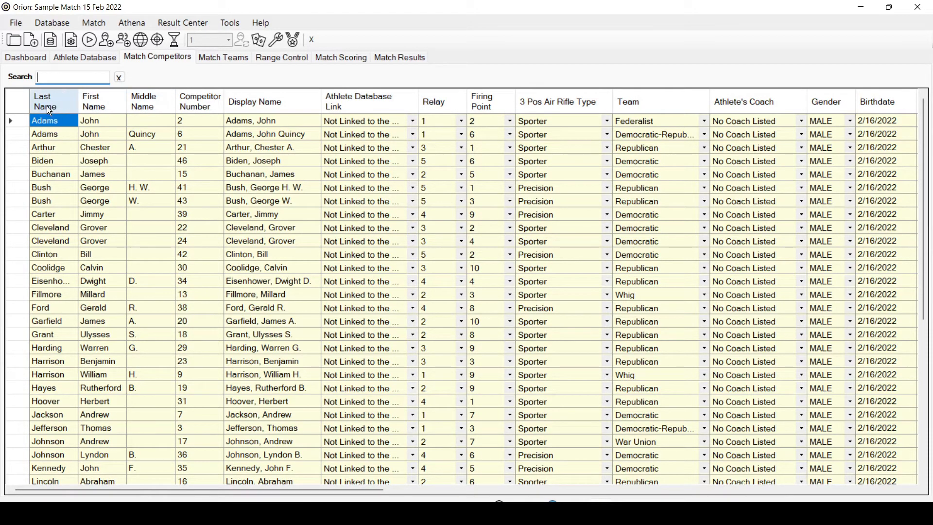
- Remove all teams from the match
click(231, 57)
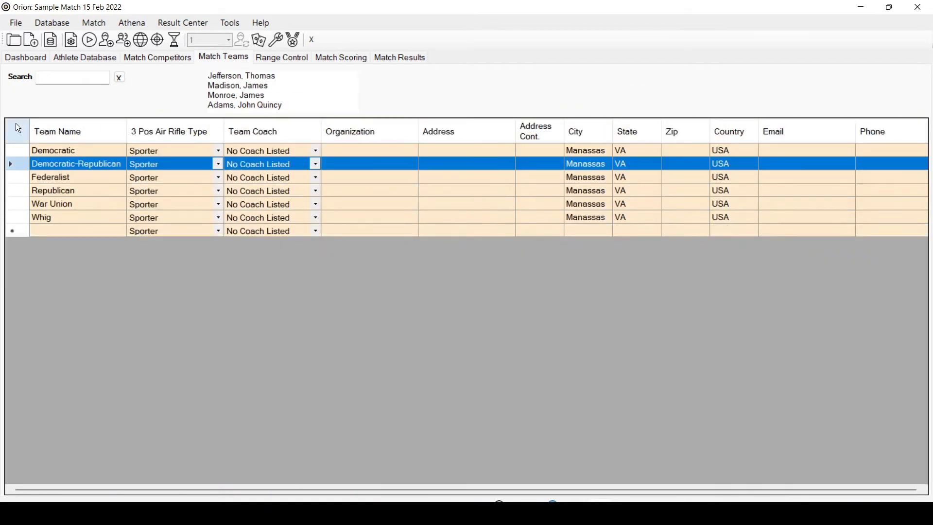
click(15, 124)
right_click(15, 123)
click(47, 133)
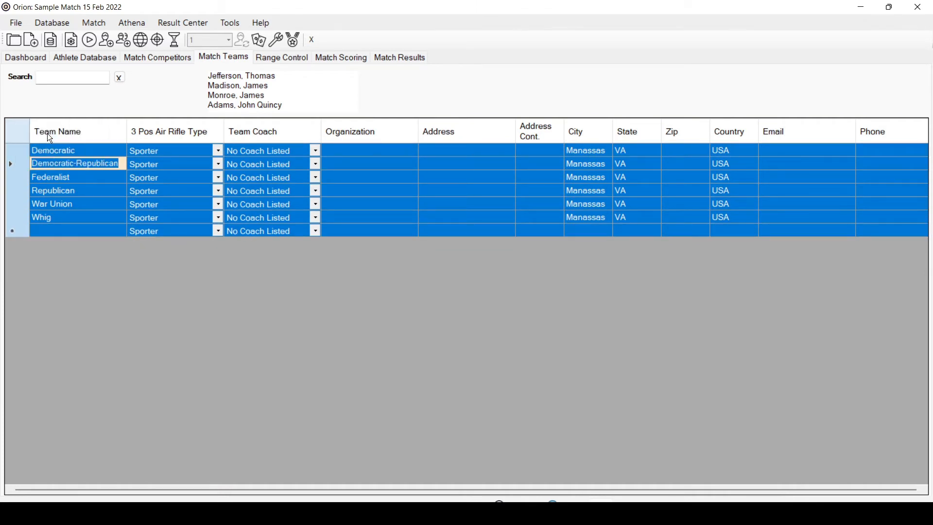
click(490, 324)
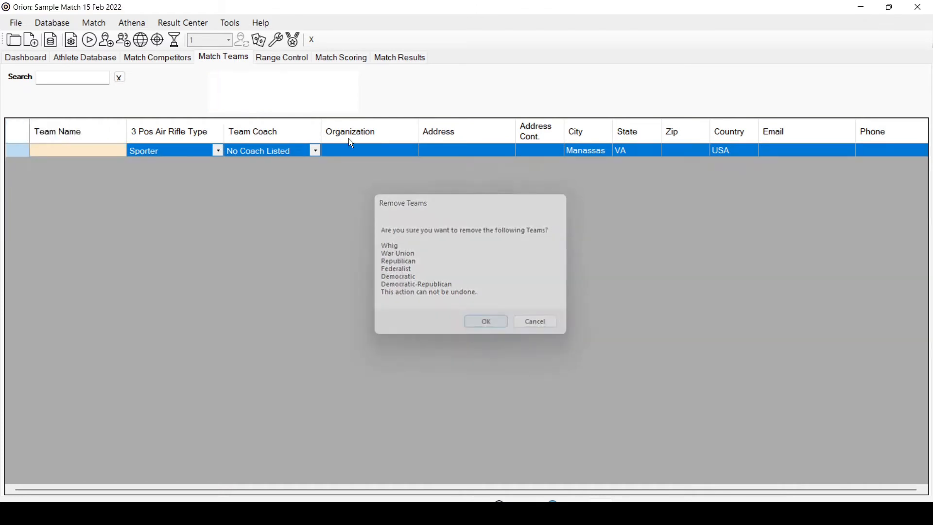
- Remove all competitors from the match
click(156, 57)
click(17, 100)
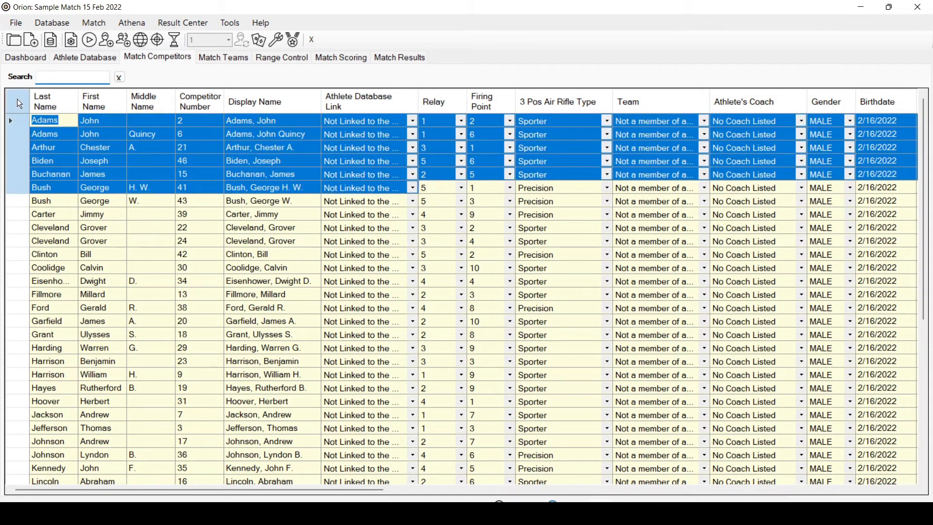
right_click(23, 106)
click(79, 138)
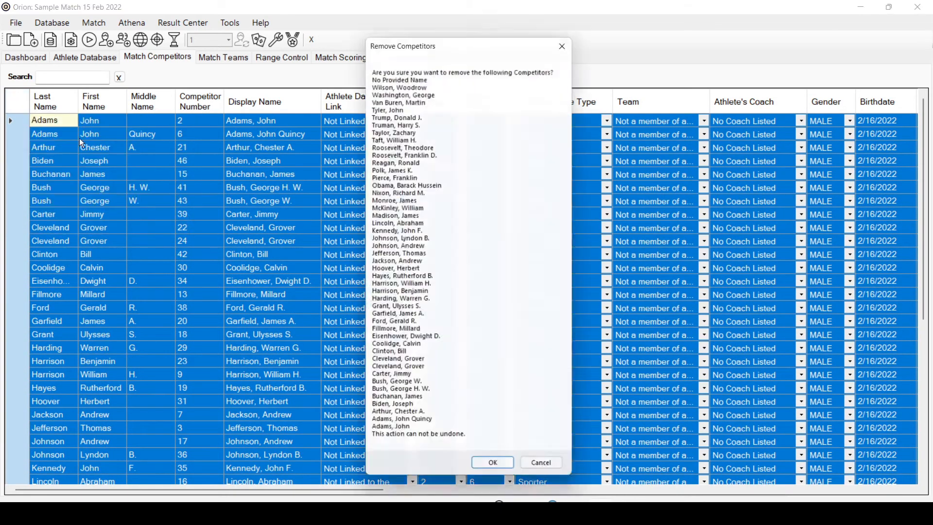
click(507, 475)
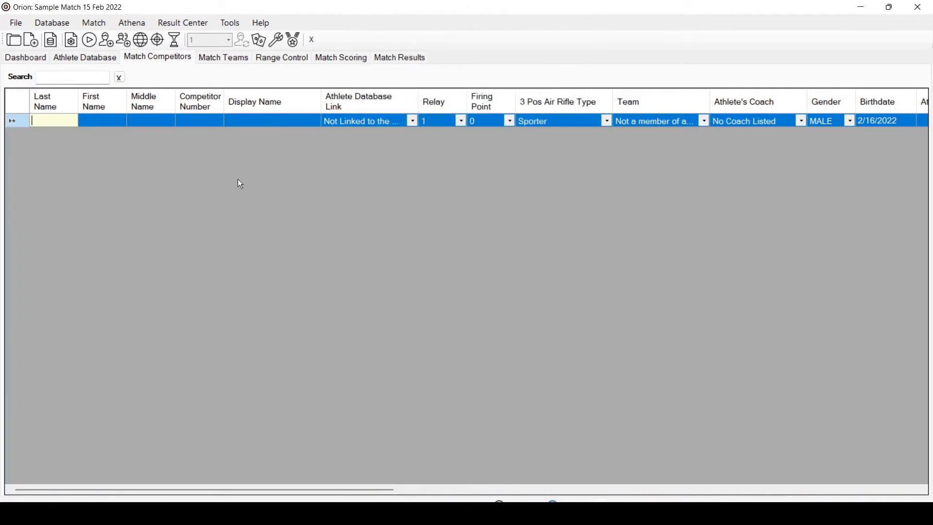
- Open Importing mismatch.xlsx from the Downloads folder as the source for a new participant import
click(95, 23)
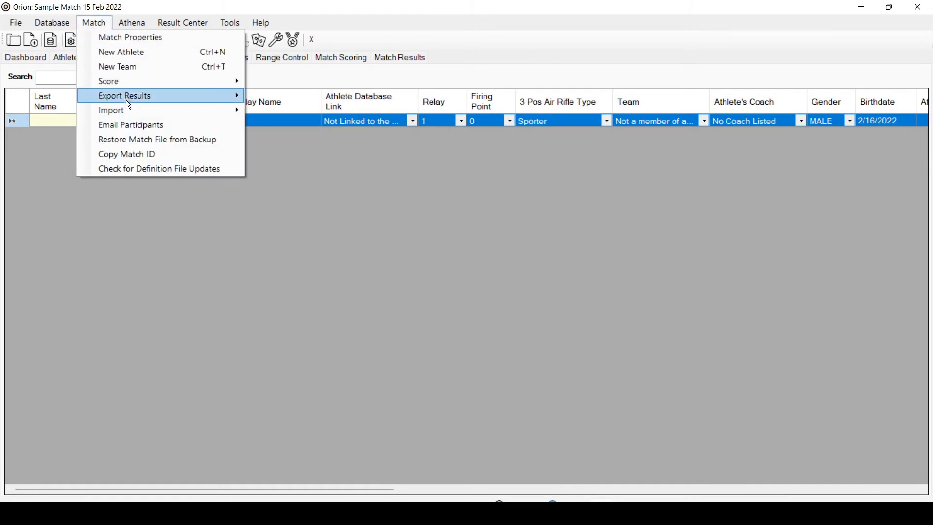
mouse_move(128, 112)
click(314, 129)
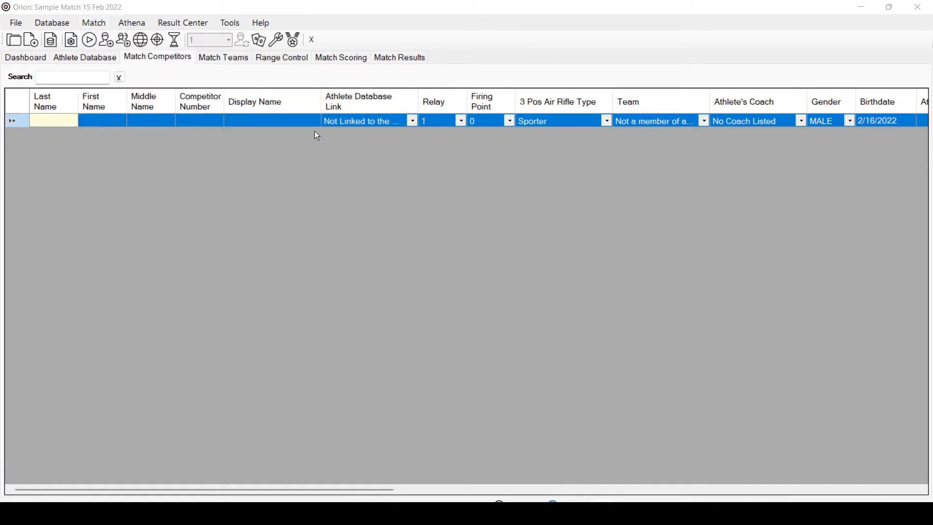
scroll(49, 160, up, 3)
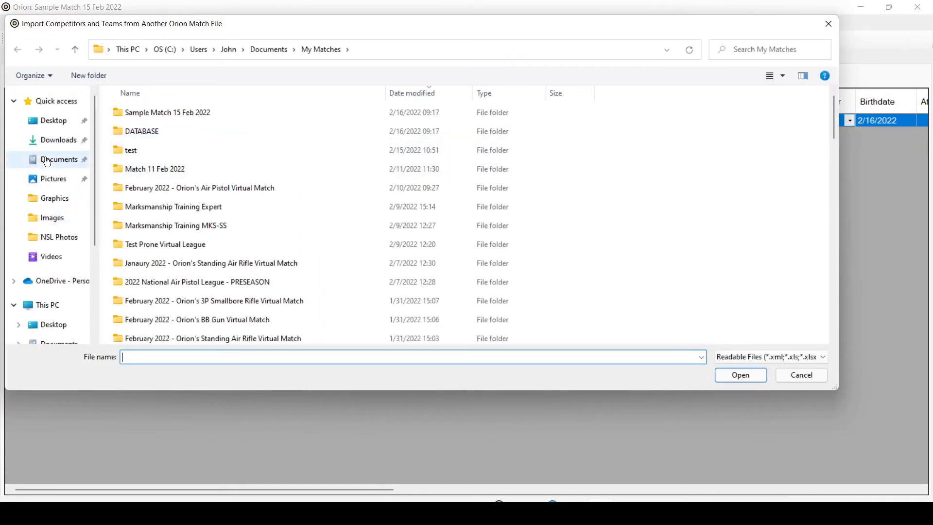
click(53, 141)
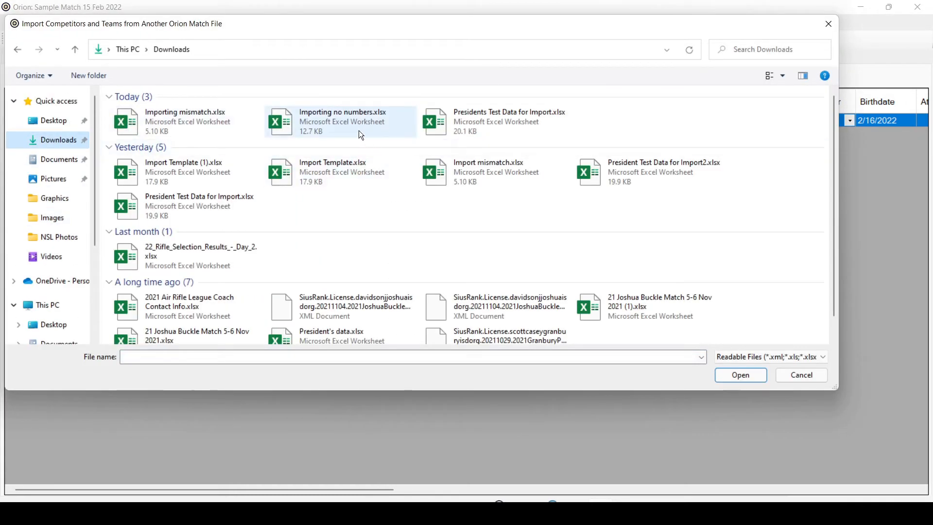
double_click(188, 115)
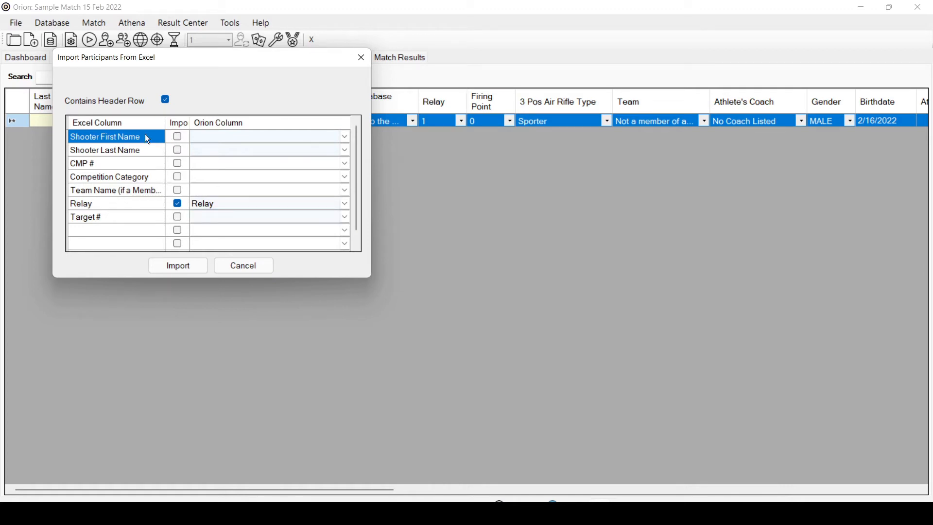
- Map the Shooter First Name column to First Name and include it in the import
click(232, 134)
click(230, 136)
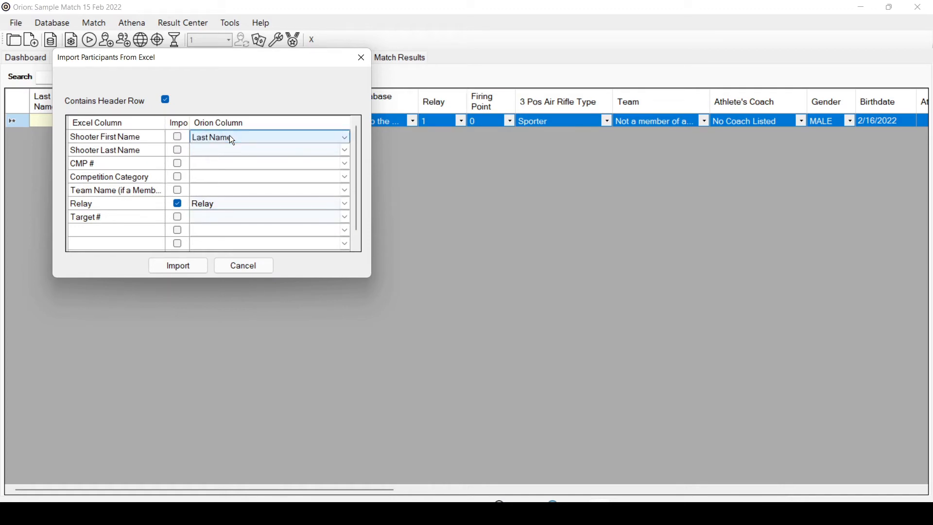
click(229, 136)
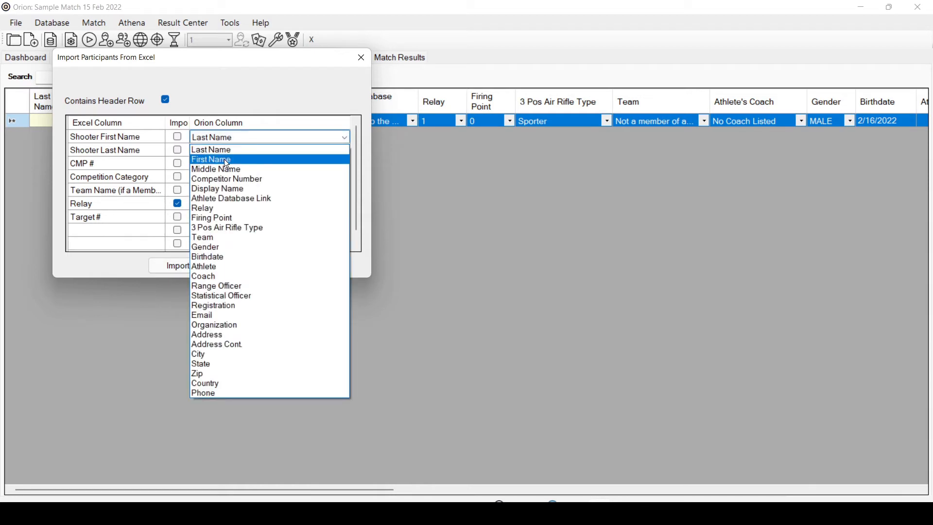
click(223, 159)
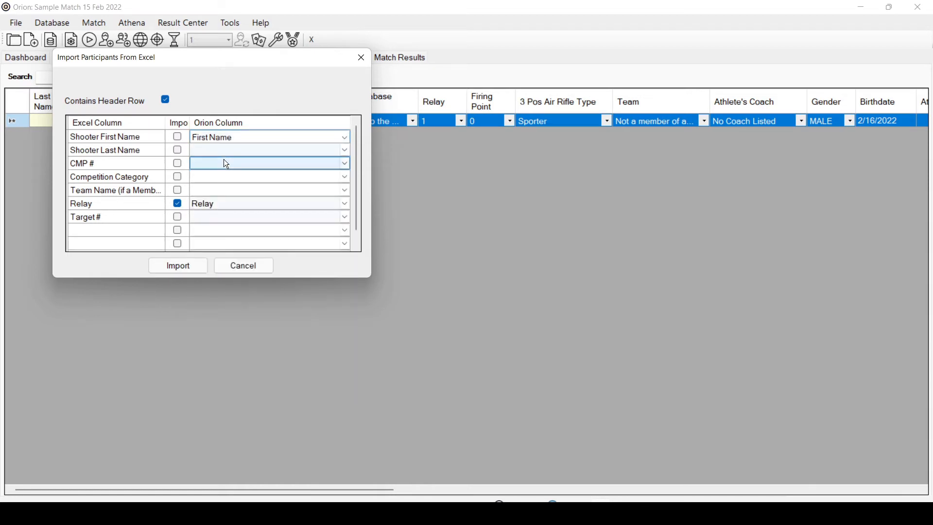
click(177, 138)
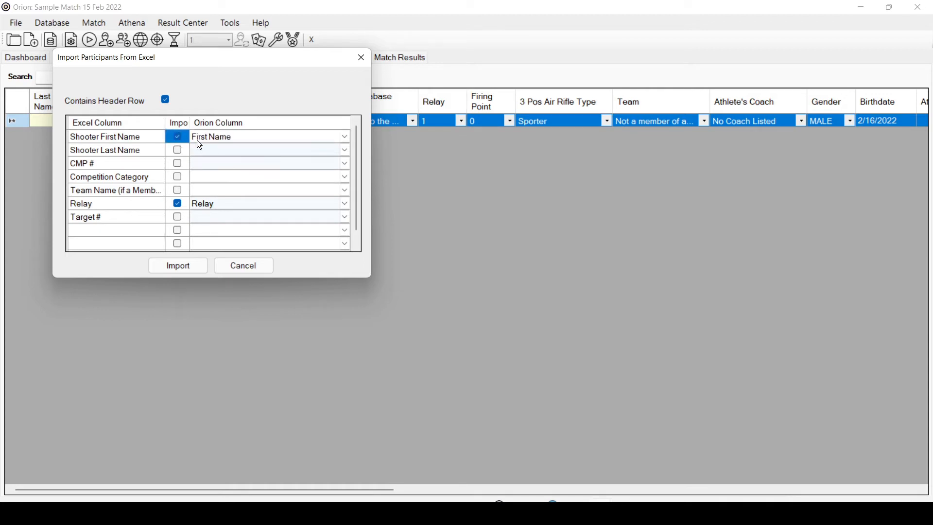
- Include the Shooter Last Name column in the import and map it to Last Name
click(177, 150)
click(209, 151)
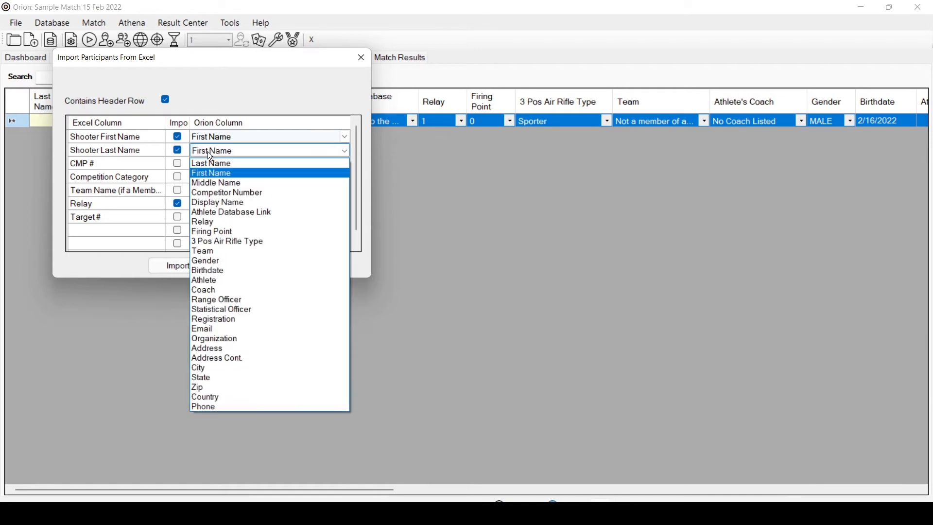
click(208, 165)
- Include the CMP # column in the import and map it to Competitor Number
click(201, 168)
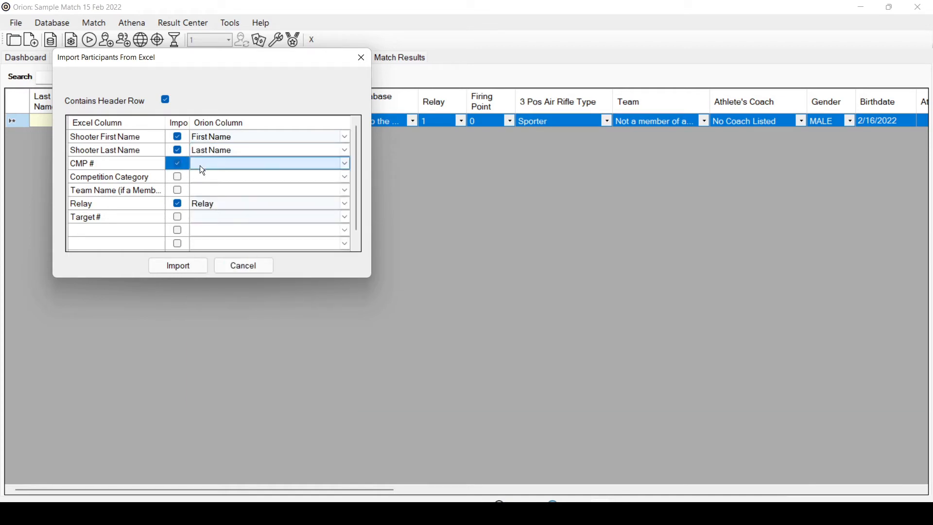
click(205, 164)
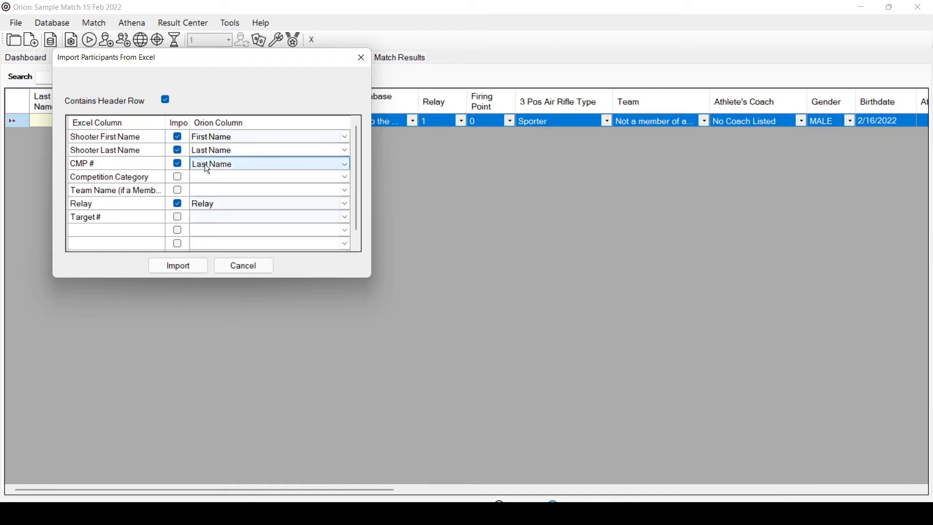
click(206, 164)
click(215, 206)
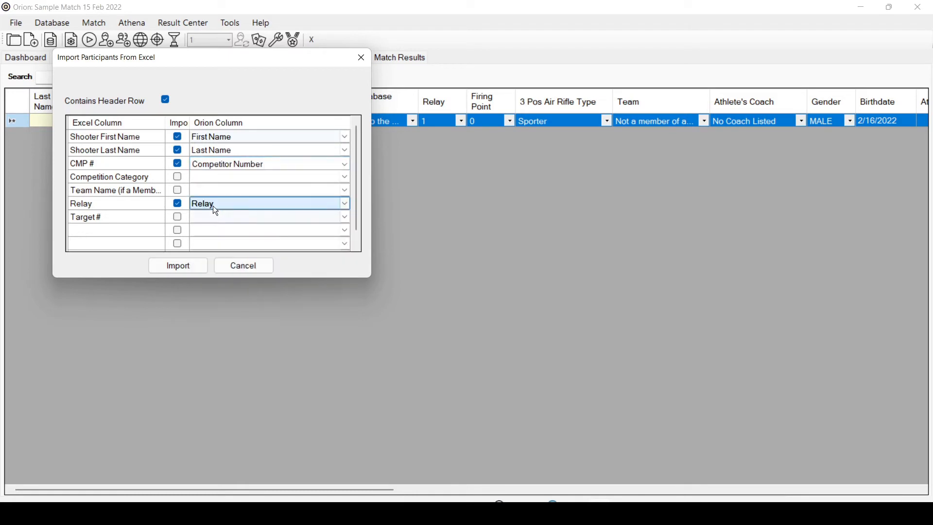
- Include the Competition Category column in the import and map it to 3 Pos Air Rifle Type
click(177, 177)
click(181, 177)
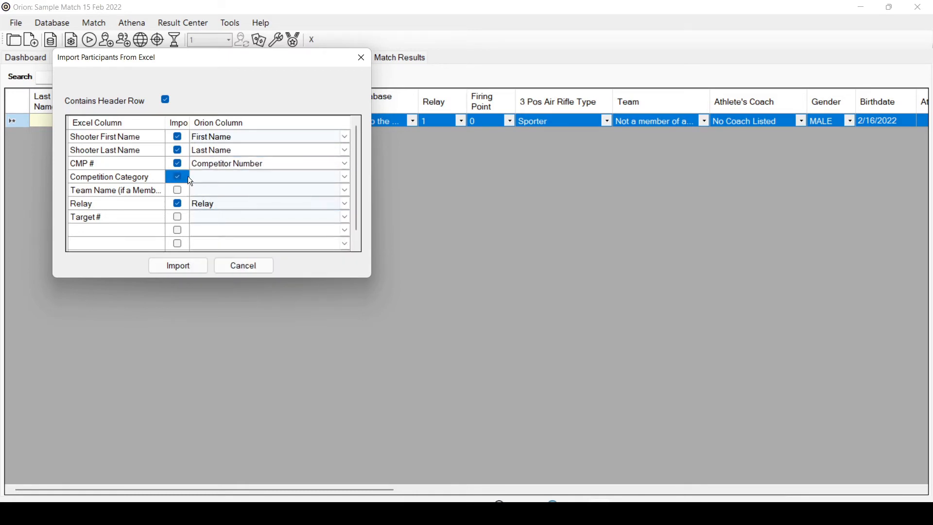
click(199, 177)
click(202, 179)
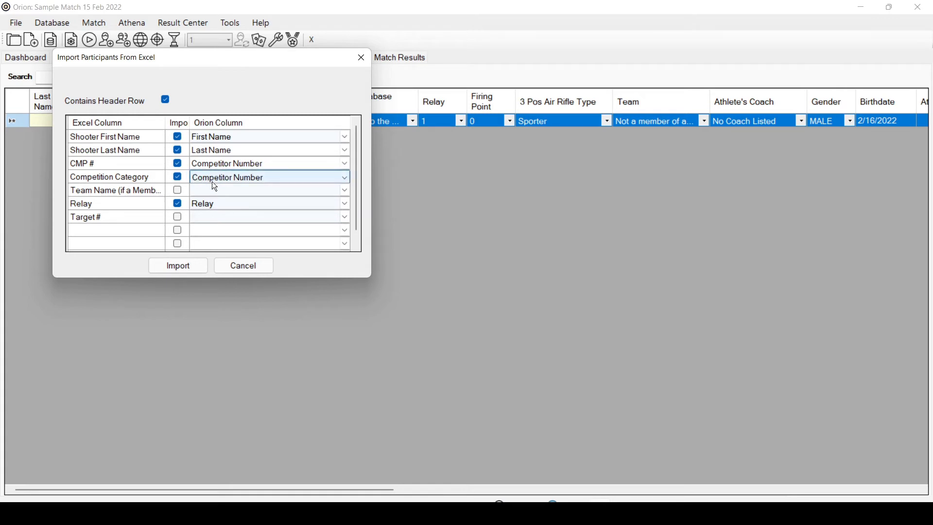
click(216, 177)
click(235, 268)
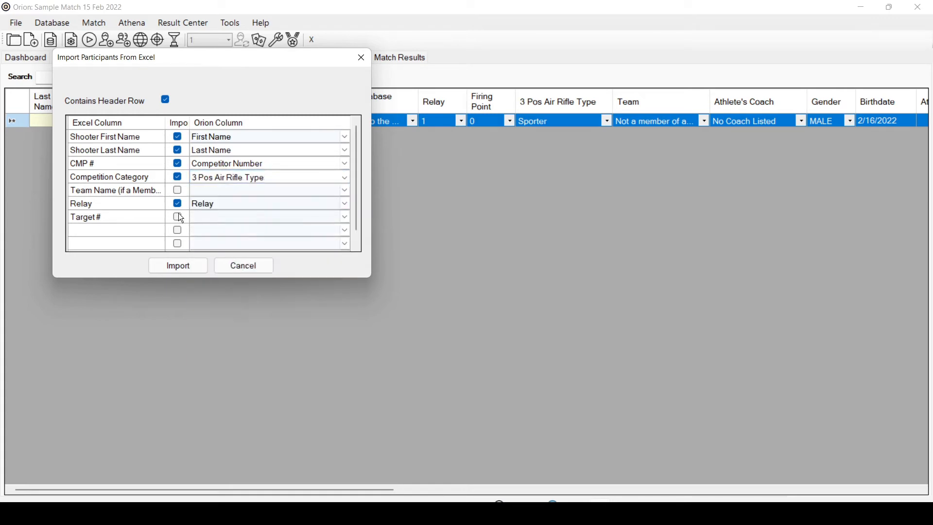
- Include the Team Name column in the import and map it to Team
click(177, 191)
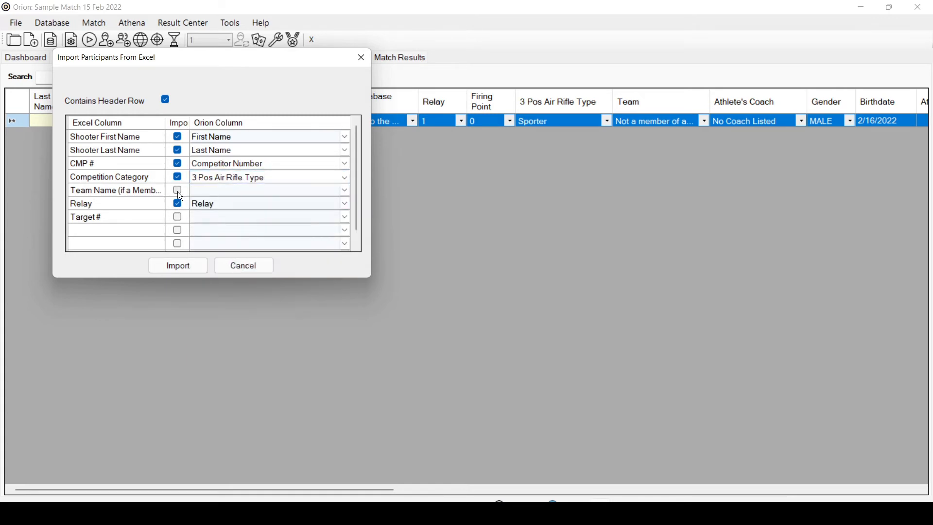
click(204, 192)
click(209, 192)
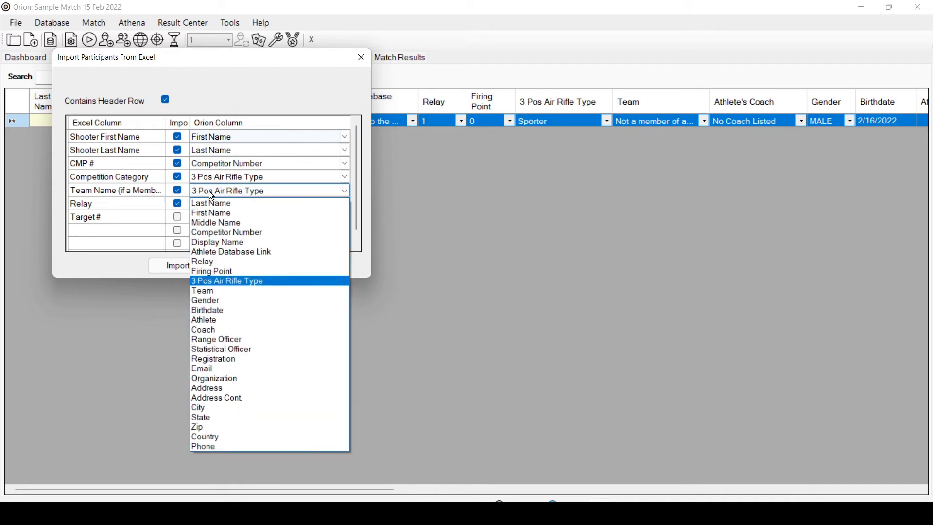
click(214, 293)
- Include the Target # column, map it to Firing Point, and run the participant import
click(178, 216)
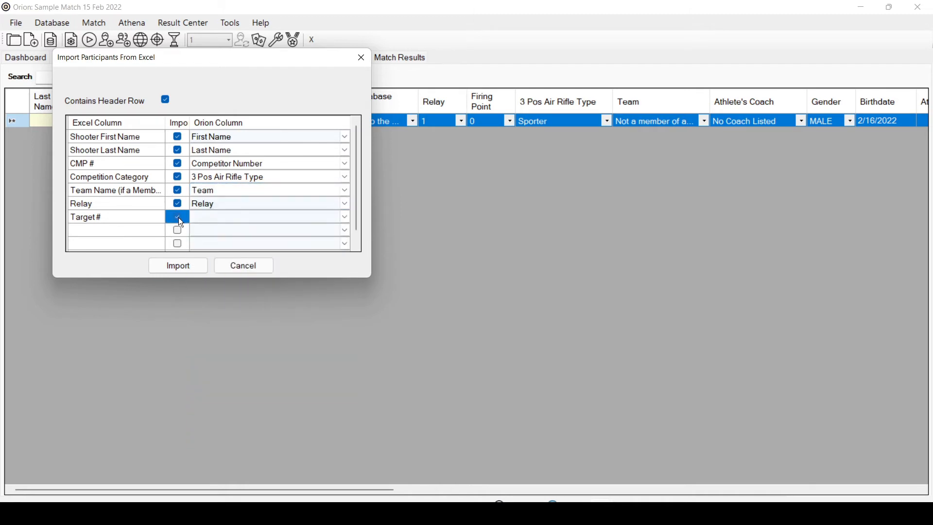
click(199, 219)
click(203, 217)
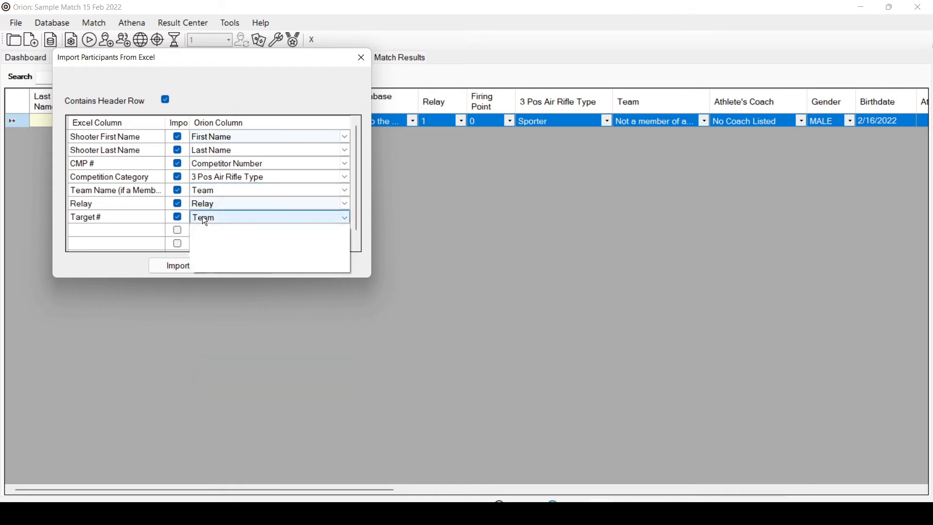
click(211, 298)
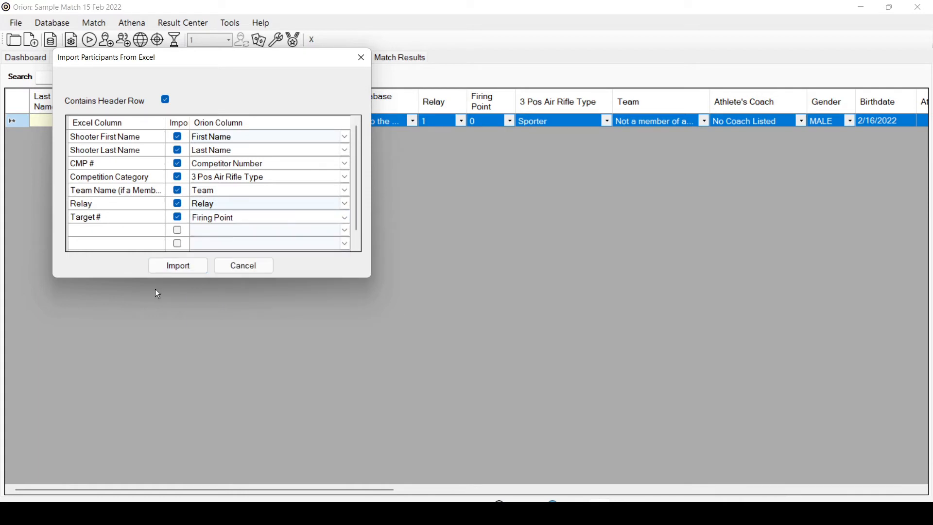
click(178, 266)
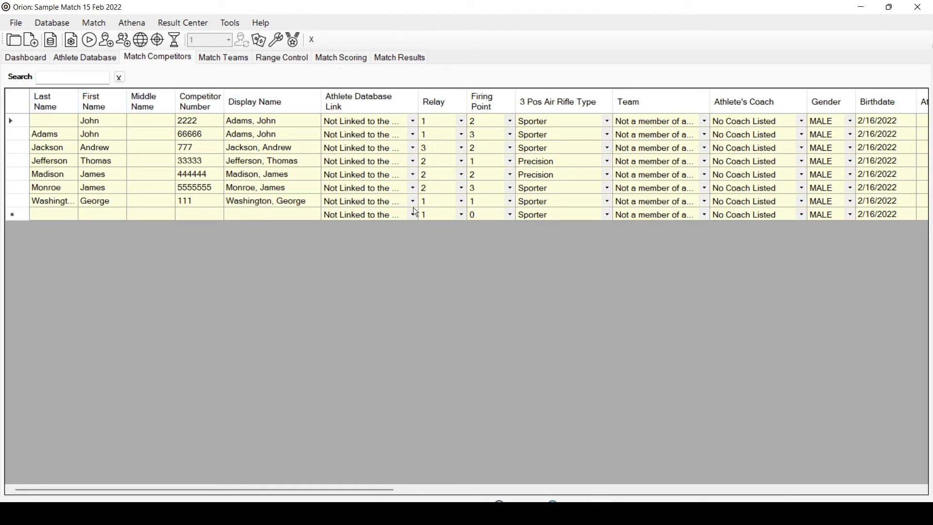
- Remove all imported competitors from the match, check the match teams list, and return to the match competitors
click(14, 100)
right_click(15, 102)
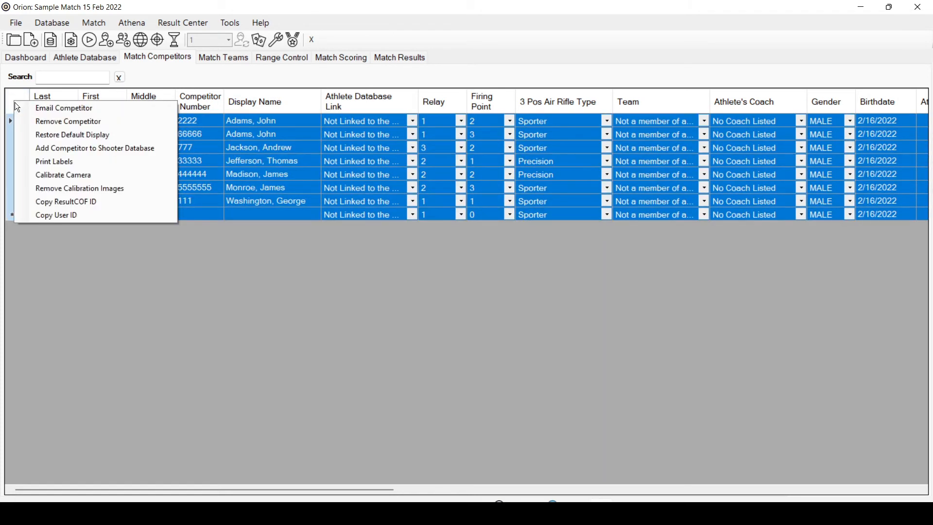
click(28, 119)
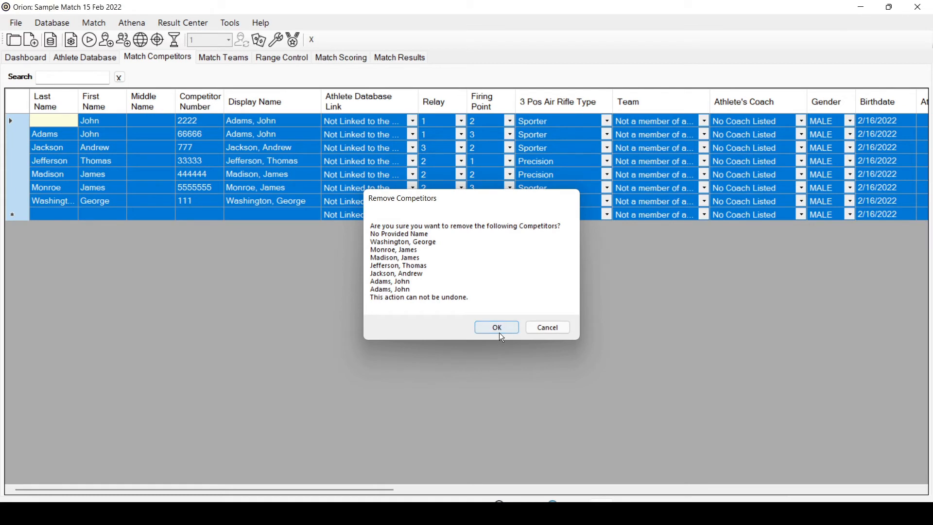
click(497, 329)
click(225, 57)
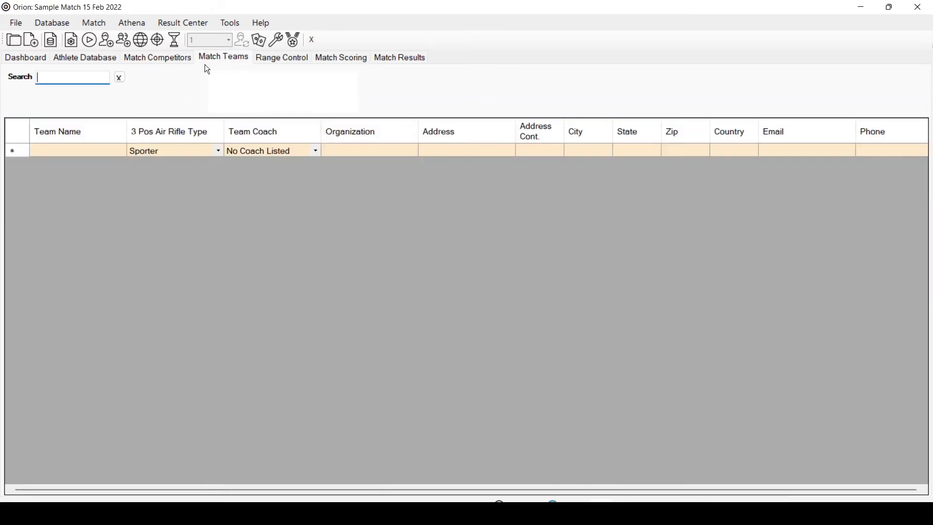
click(162, 57)
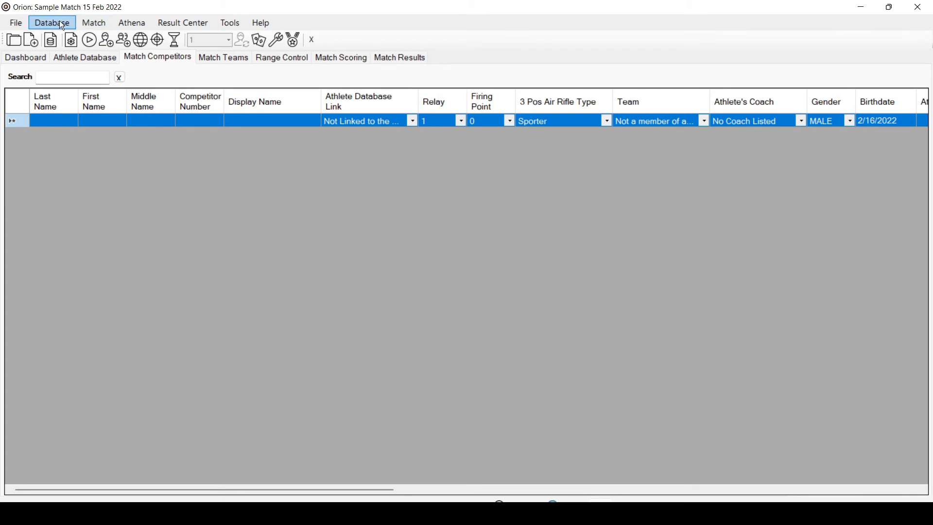
- Start a participant import into the match using the Excel file in the Downloads folder
click(95, 22)
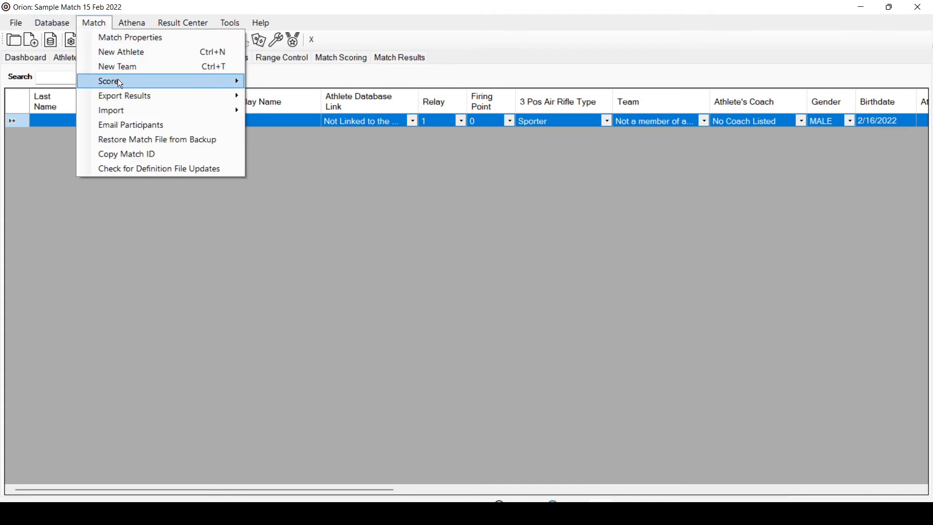
mouse_move(118, 109)
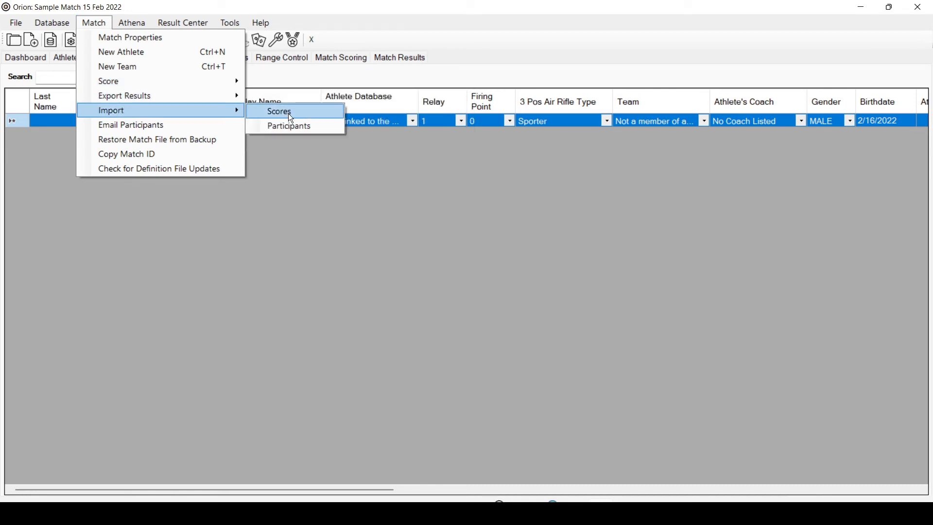
click(291, 126)
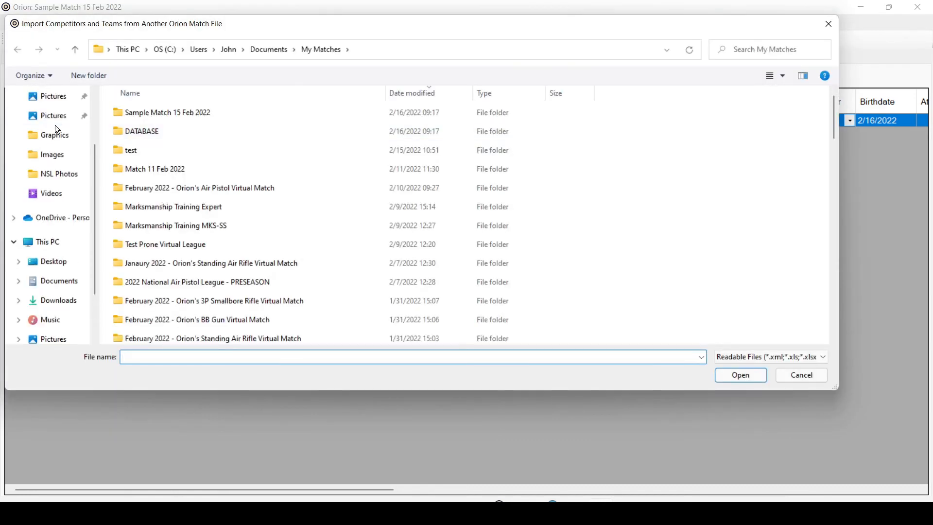
scroll(55, 125, up, 2)
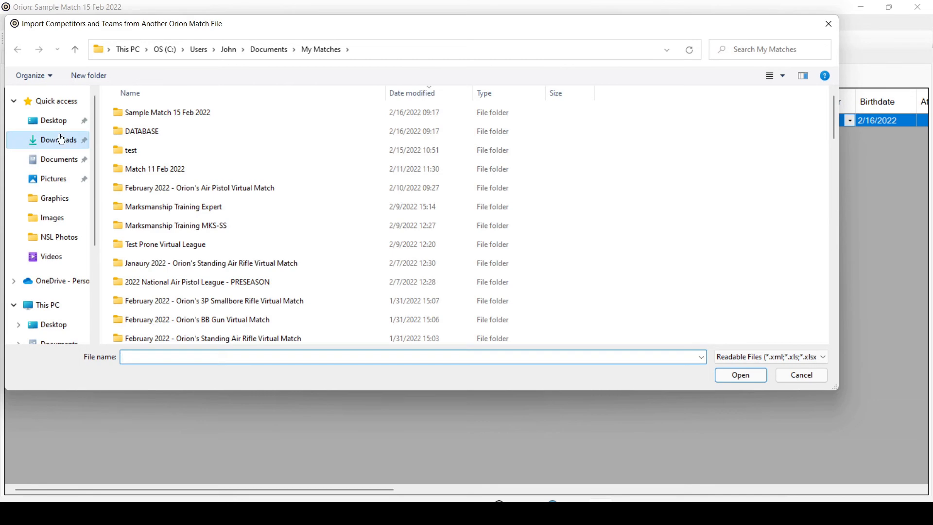
click(62, 140)
double_click(350, 127)
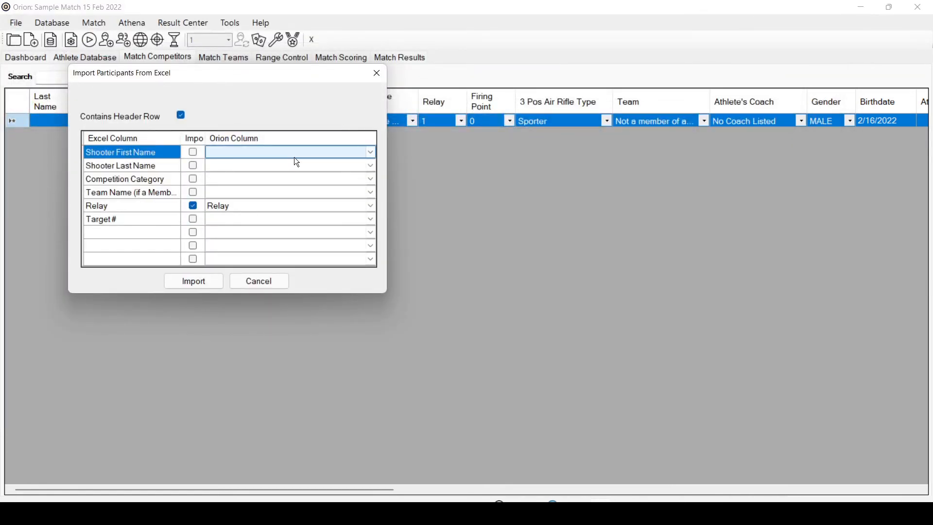
- Include the Shooter First Name, Shooter Last Name, Competition Category, Team Name and Target # columns in the import
click(193, 153)
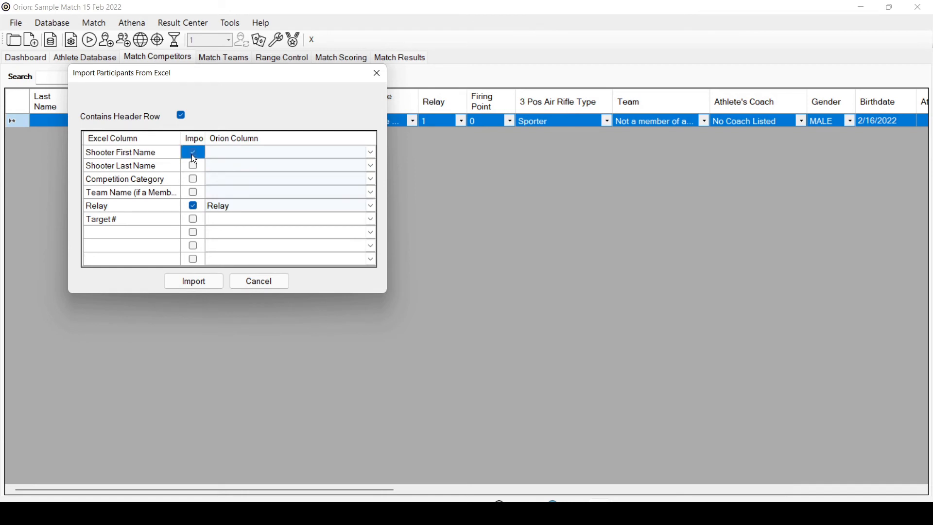
click(193, 193)
click(194, 219)
- Map the Target # column to Firing Point
click(224, 220)
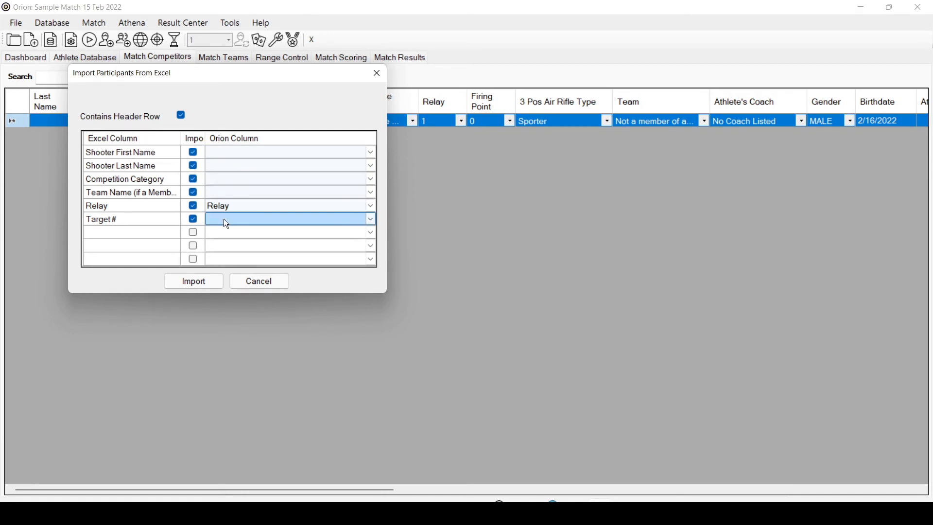
click(227, 224)
click(227, 223)
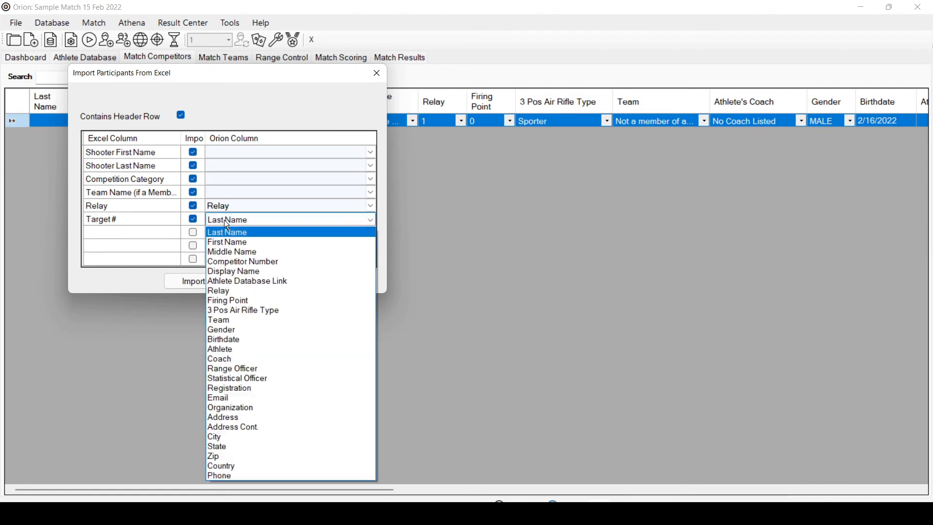
click(240, 301)
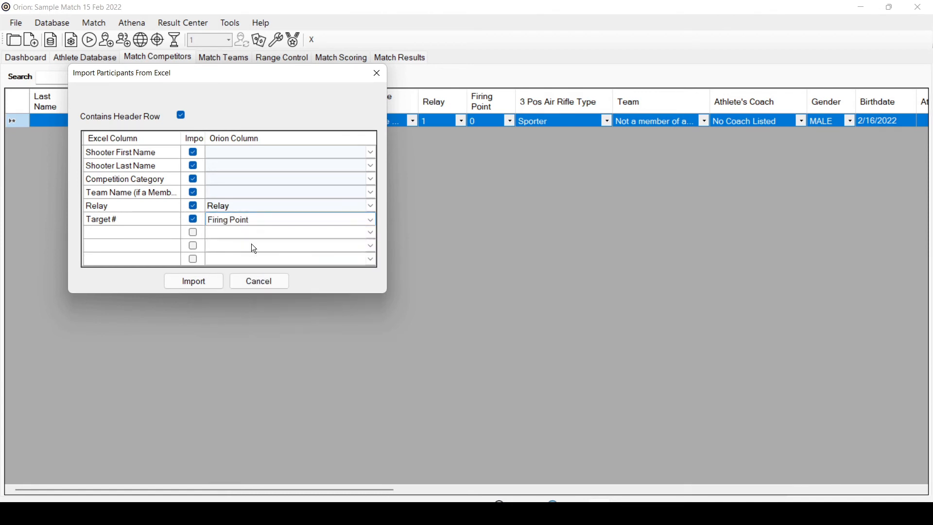
- Map the Shooter First Name column to First Name and the Shooter Last Name column to Last Name
click(235, 155)
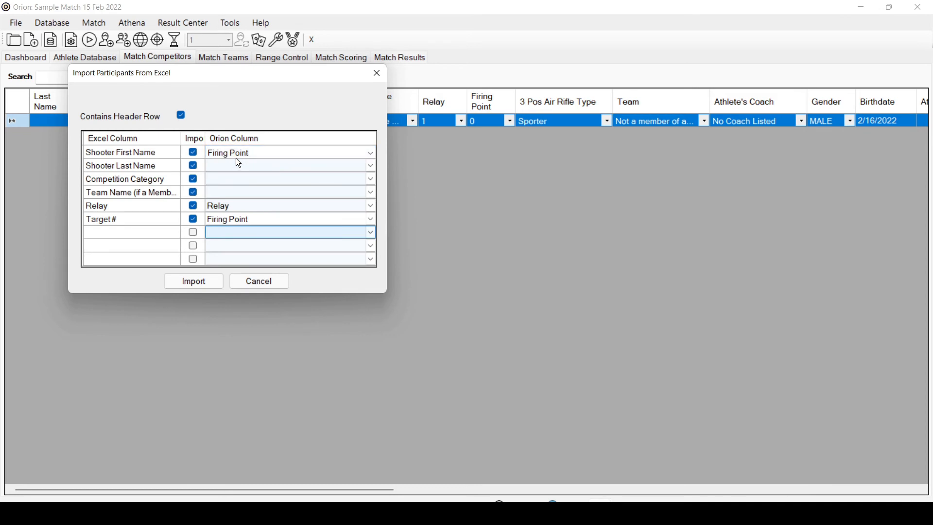
click(236, 152)
click(237, 173)
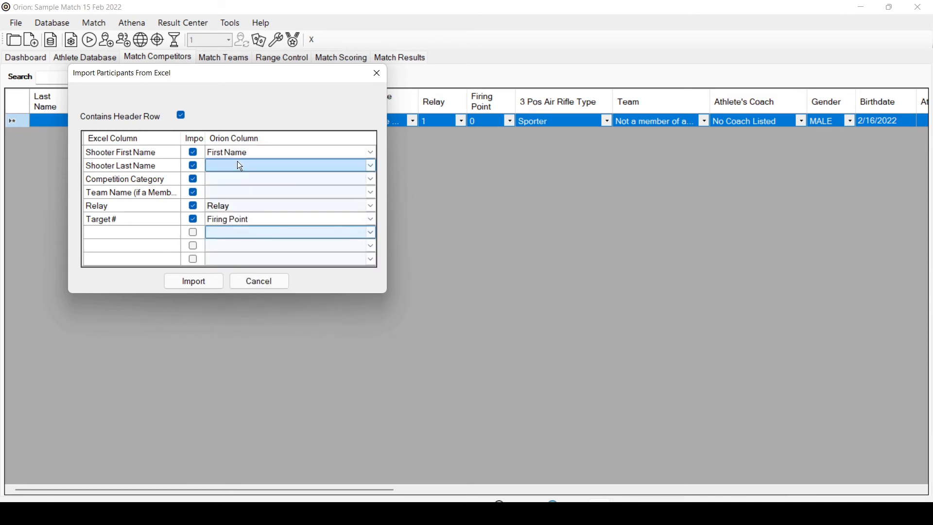
click(238, 166)
click(235, 169)
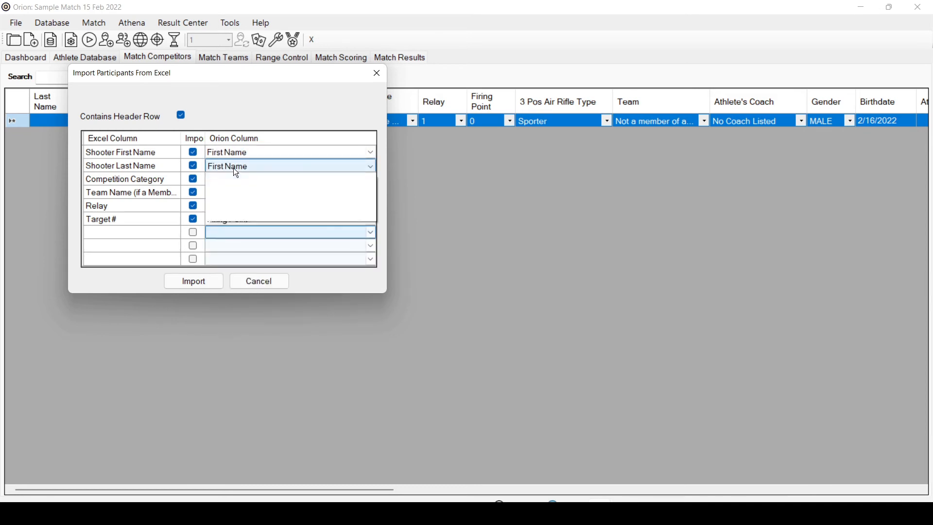
click(232, 177)
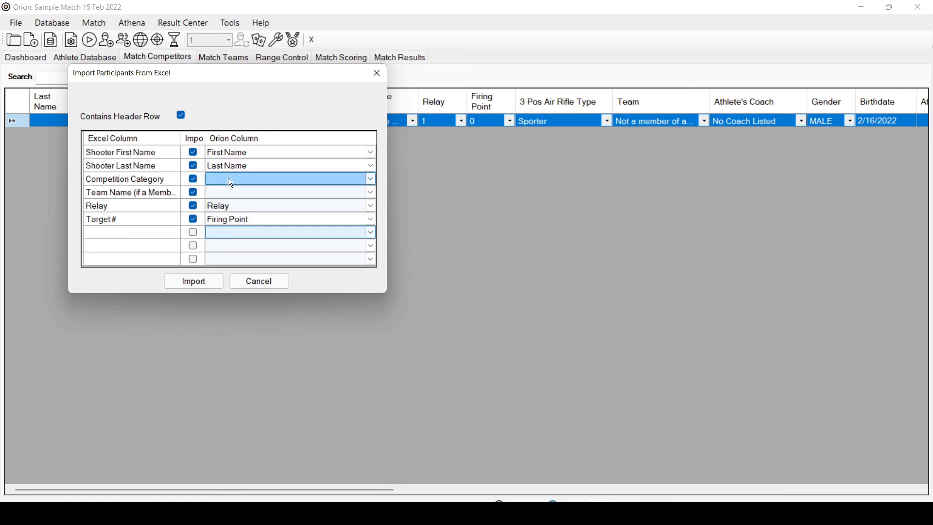
- Map Competition Category to 3 Pos Air Rifle Type and Team Name to Team, and run the import
click(229, 178)
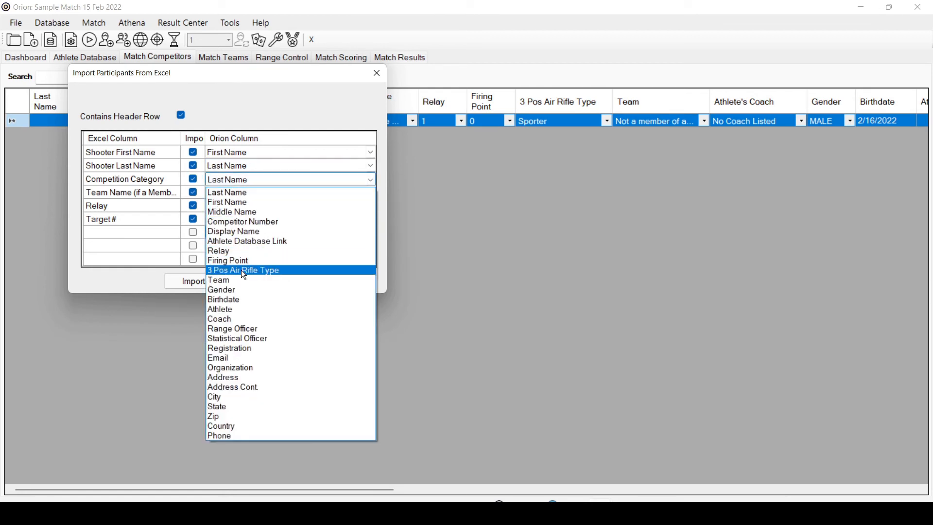
click(244, 271)
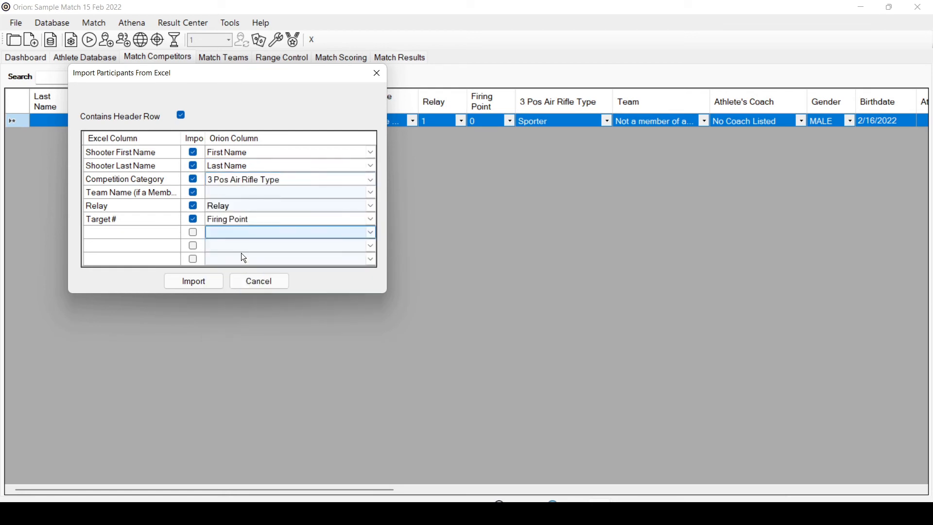
click(231, 193)
click(232, 194)
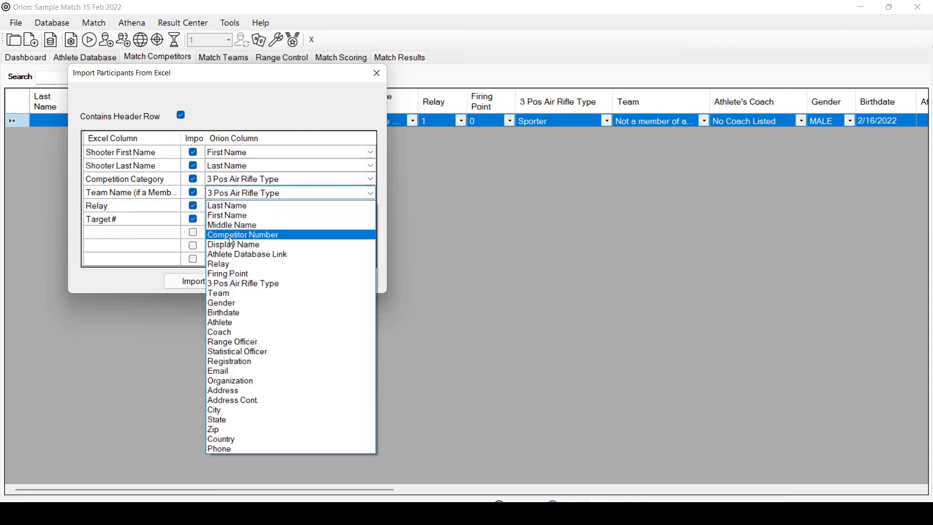
click(230, 293)
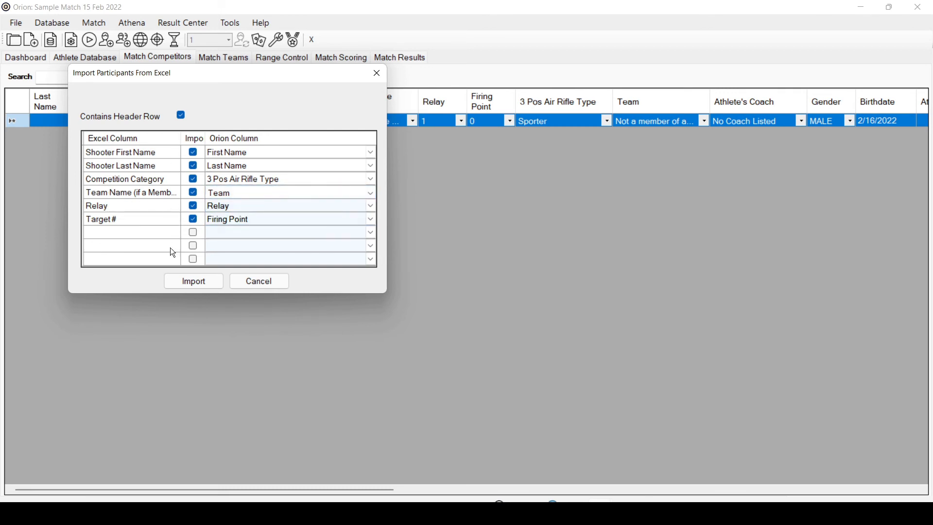
click(199, 287)
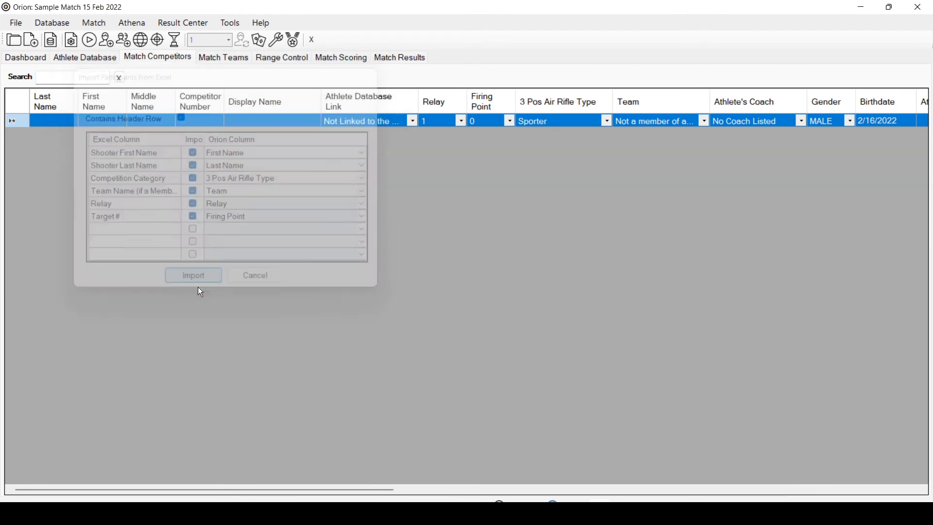